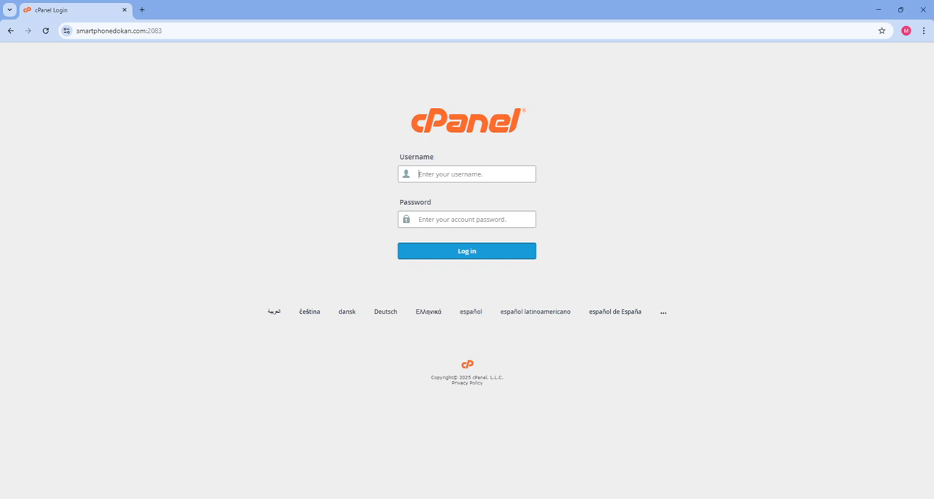
Log in to the hosting account with its username and account password
text(smartph1)
click(429, 219)
key(ctrl+v)
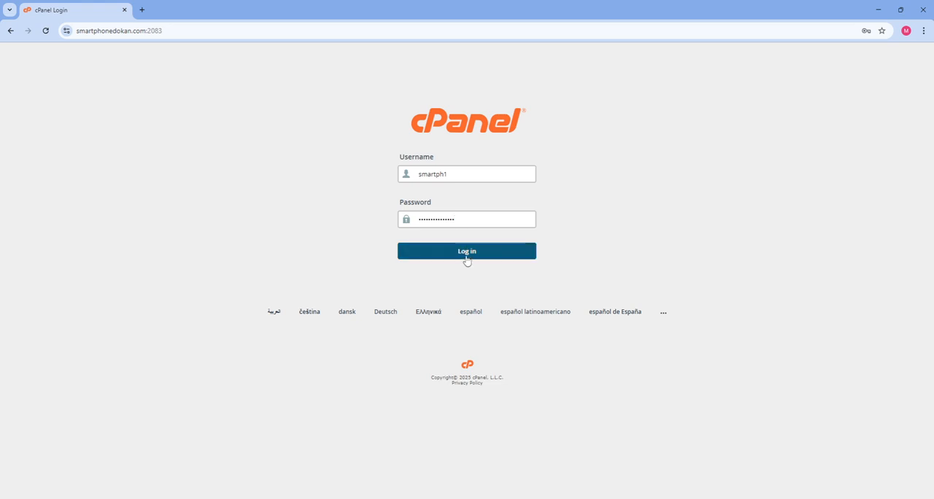
click(464, 255)
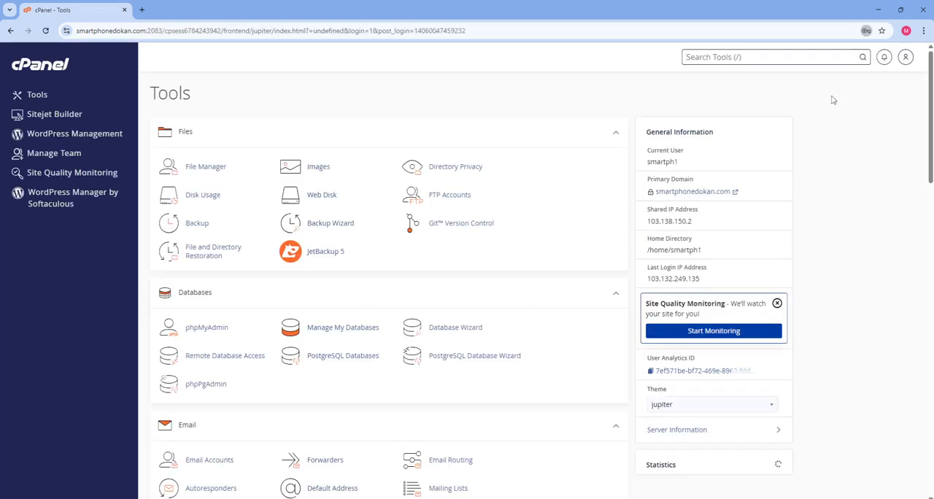
Open WordPress Manager by Softaculous from the hosting tools and start a new WordPress installation
scroll(538, 340, down, 3)
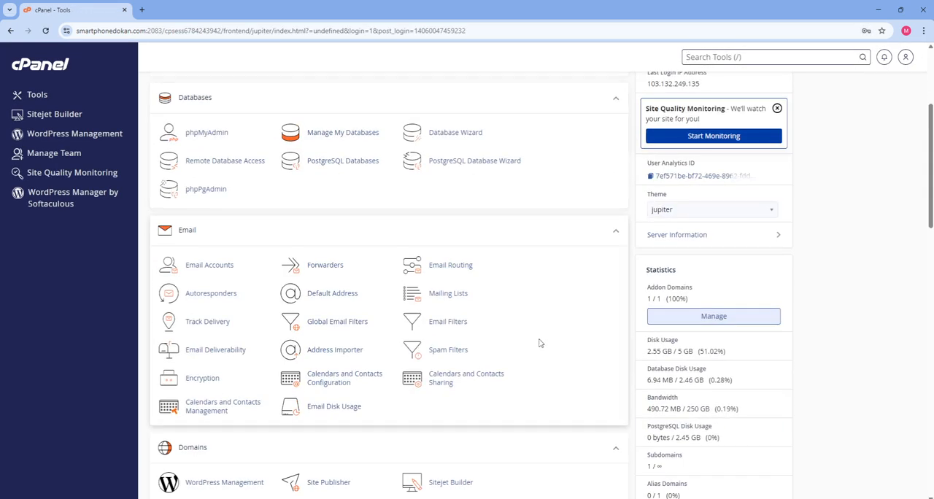
scroll(555, 350, up, 3)
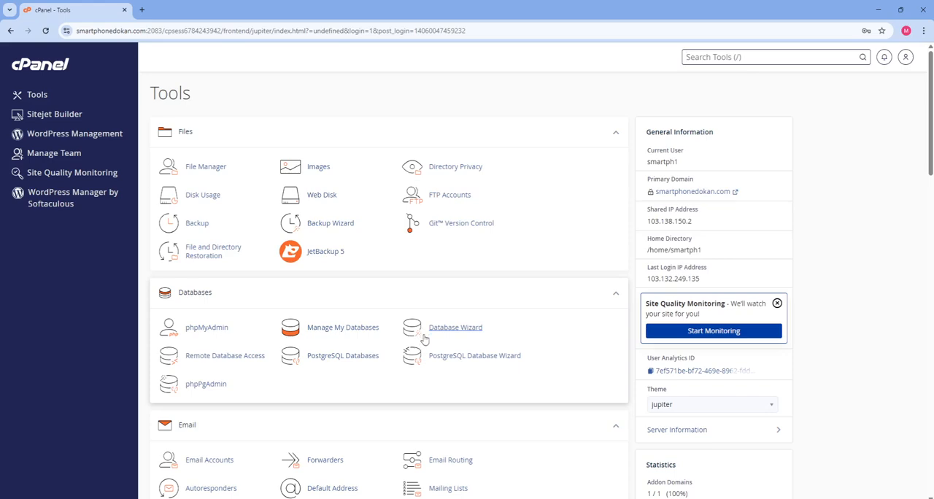
scroll(557, 349, down, 3)
scroll(575, 348, down, 7)
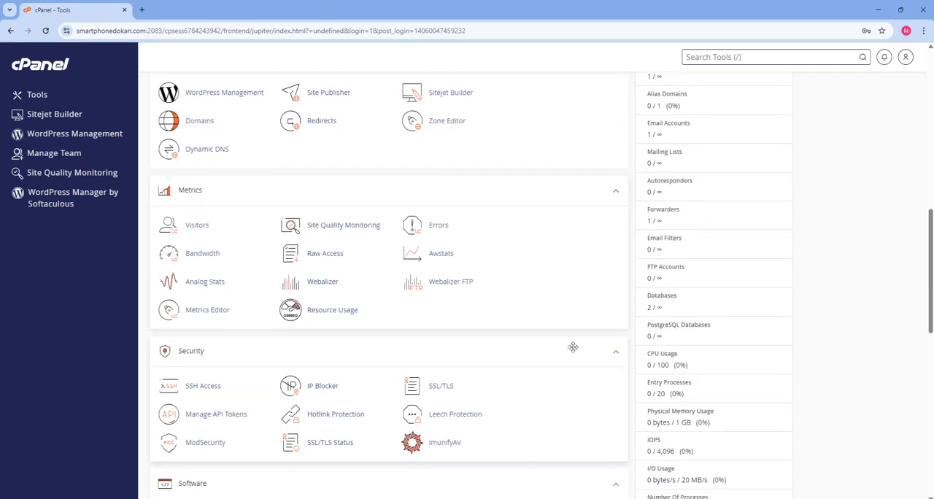
scroll(573, 348, up, 2)
scroll(573, 347, down, 5)
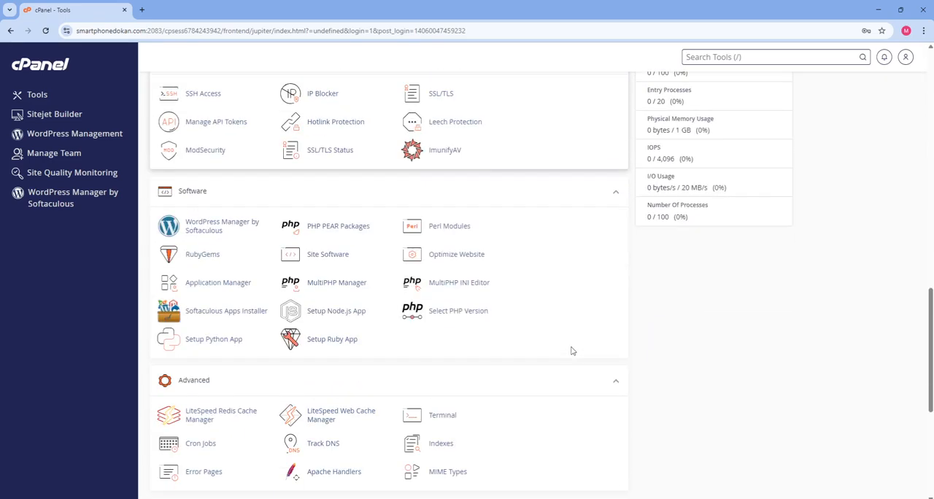
scroll(571, 353, up, 2)
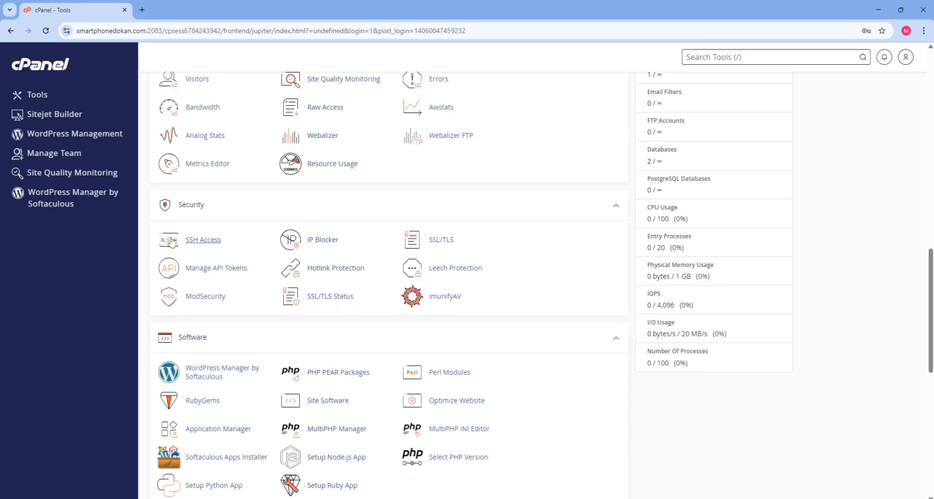
click(219, 373)
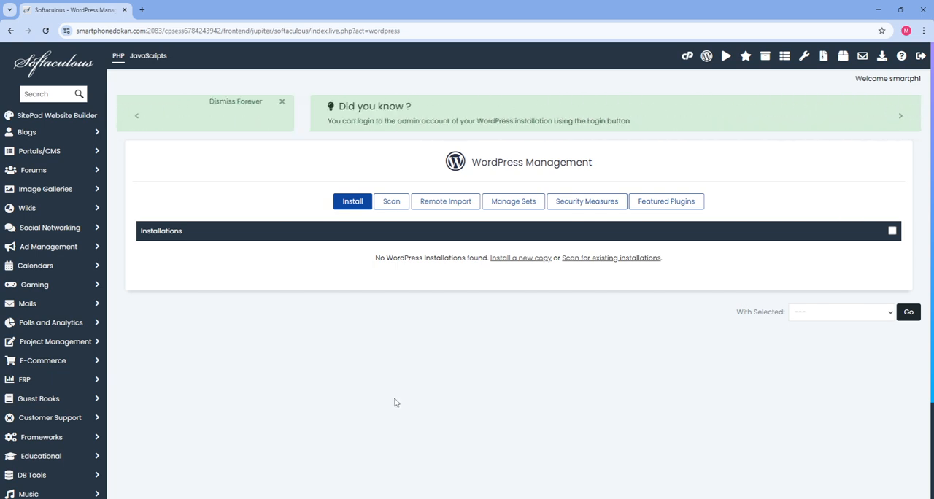
click(350, 213)
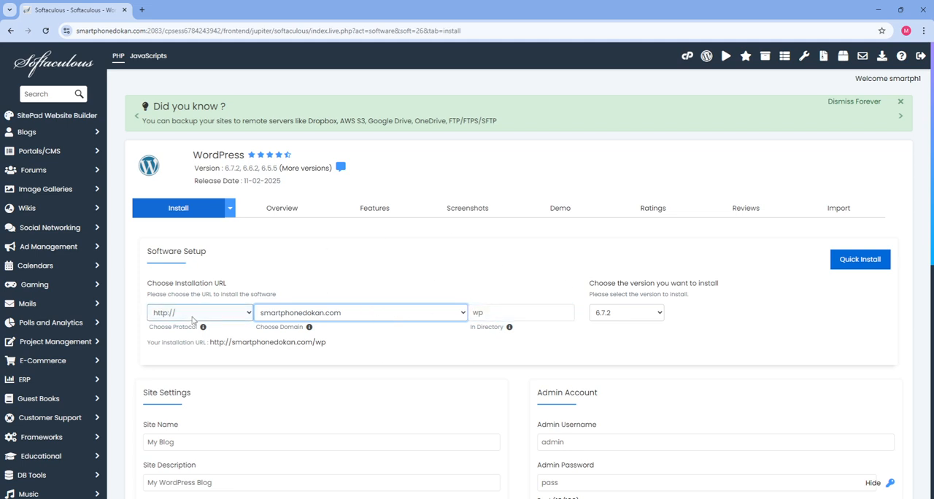
click(191, 367)
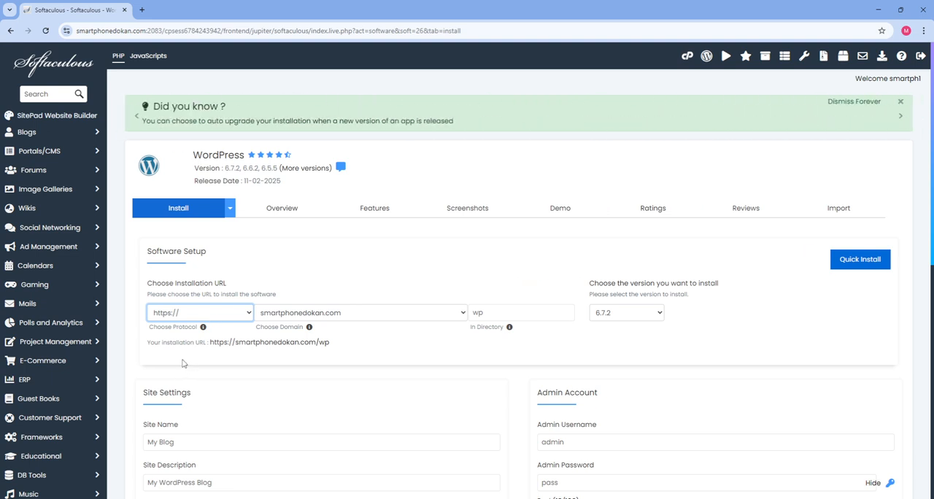
click(215, 316)
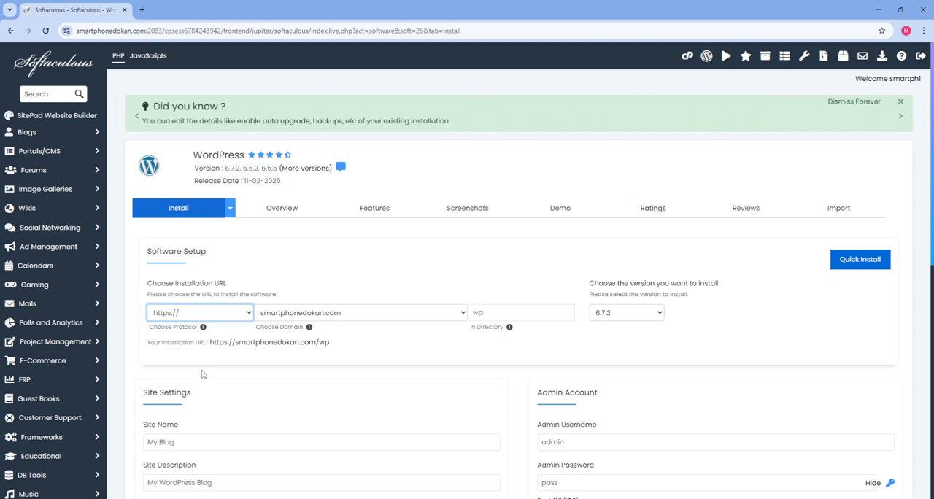
key(Down)
Set the installation directory to landing, with WordPress version 6.7.2
click(527, 311)
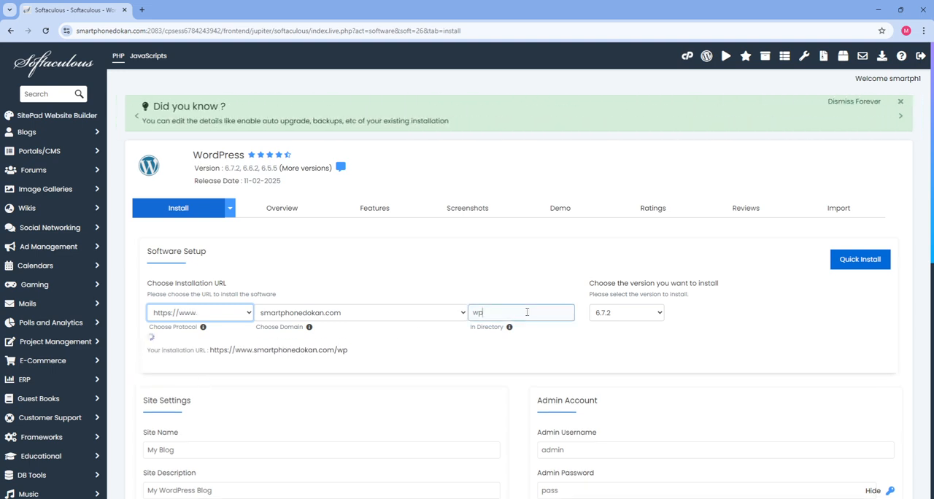
double_click(527, 312)
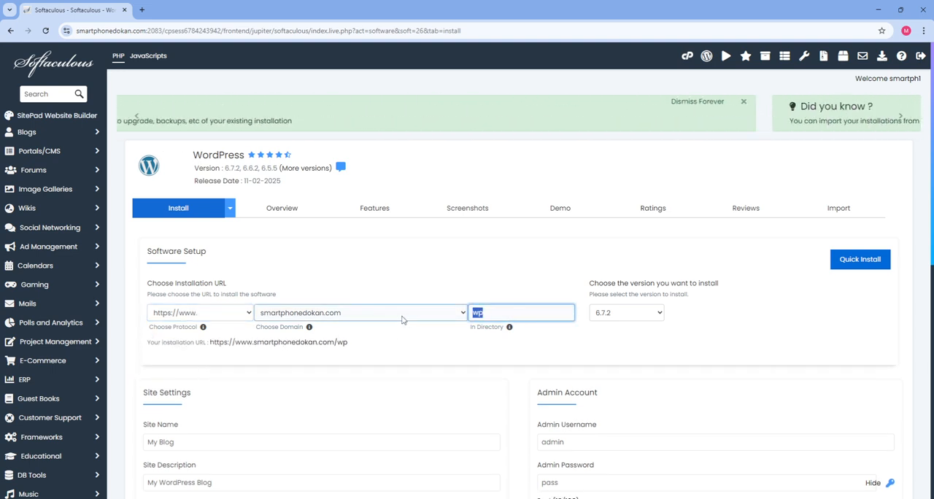
text(lan)
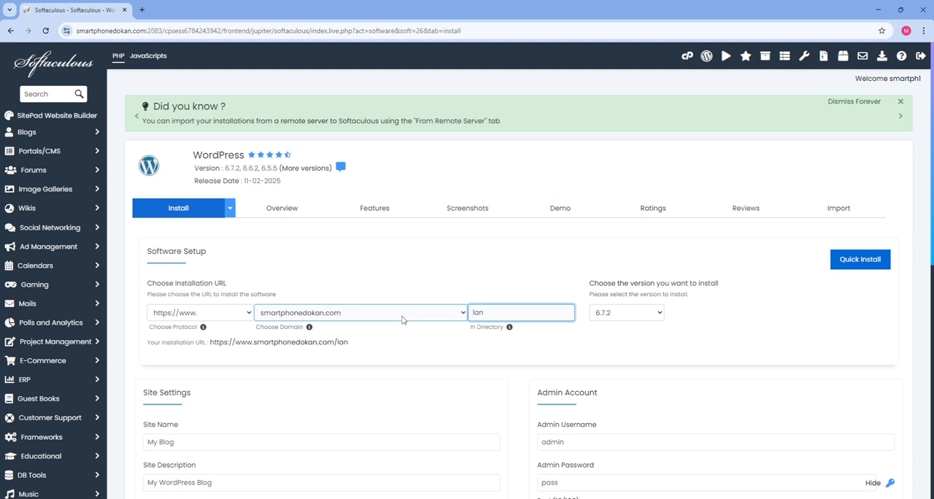
text(ding)
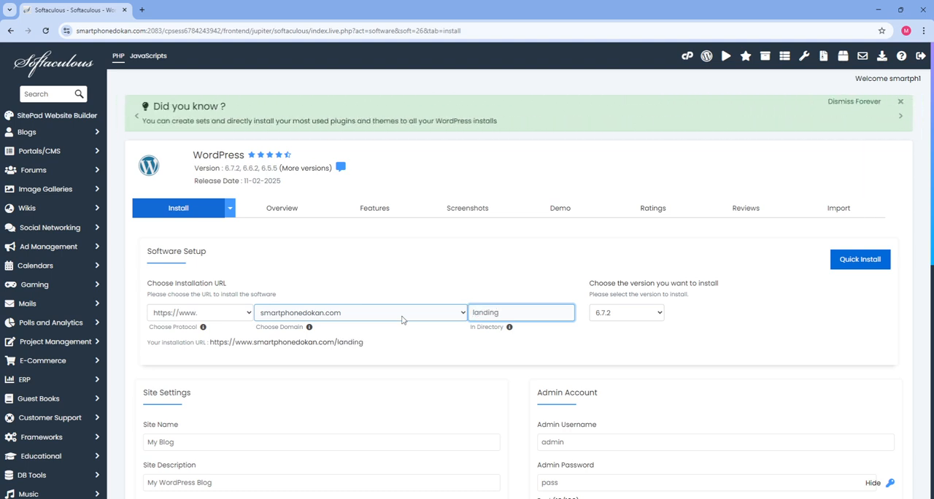
click(409, 355)
click(636, 321)
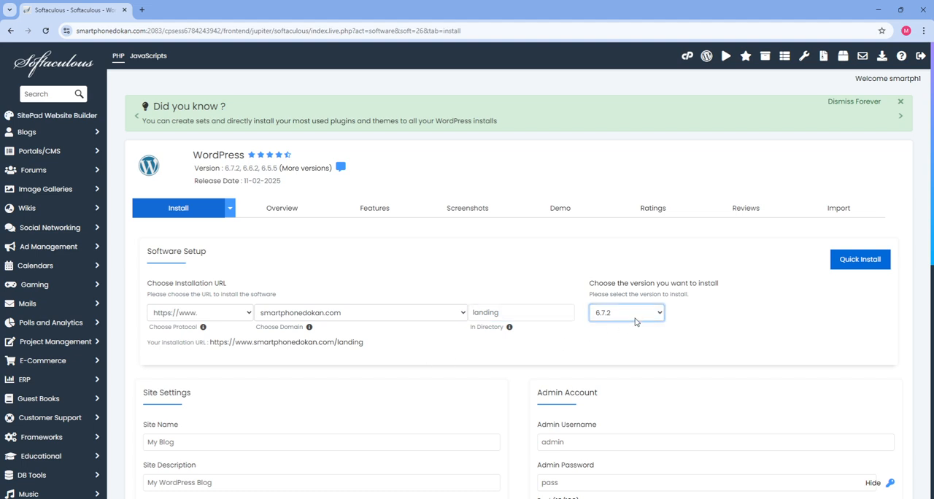
Replace the site name in the site settings with Landing Page
scroll(635, 321, down, 2)
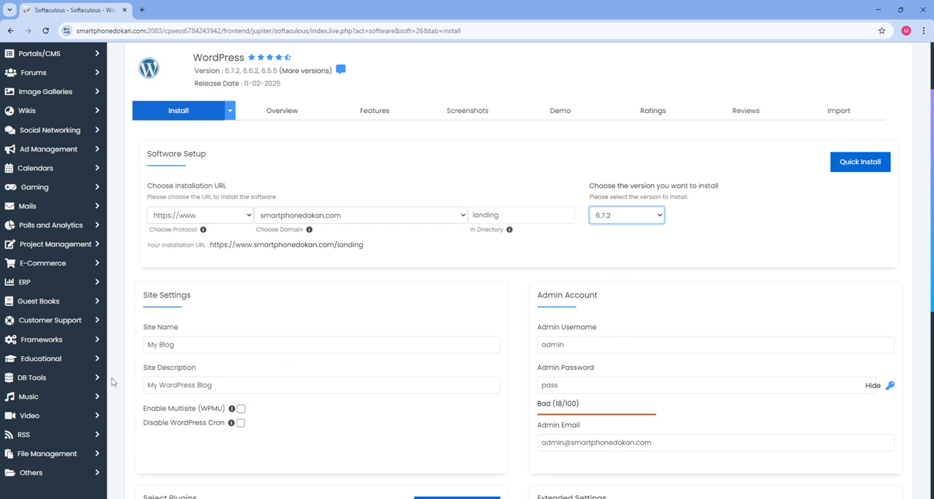
scroll(219, 350, down, 1)
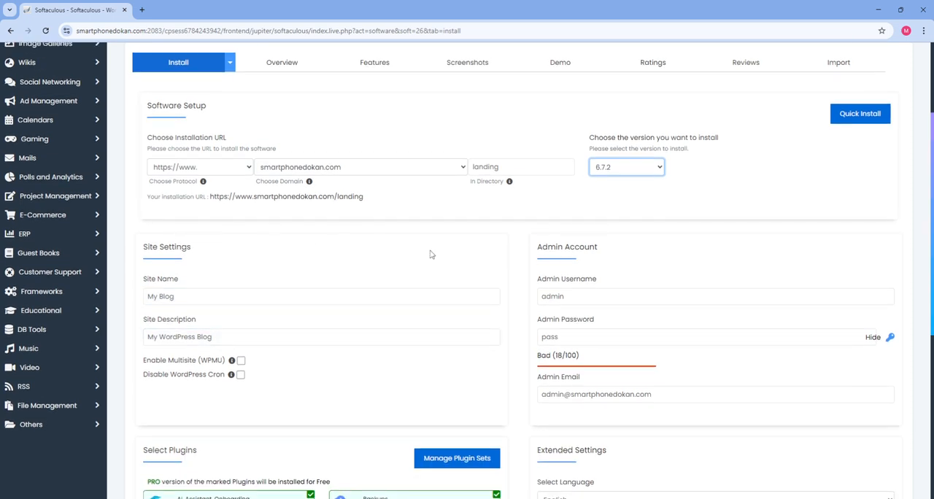
scroll(431, 253, up, 2)
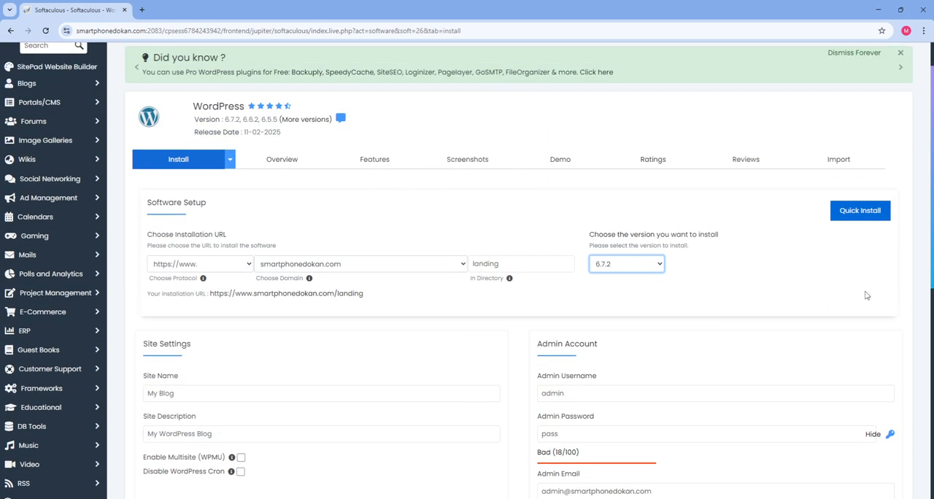
scroll(250, 321, down, 4)
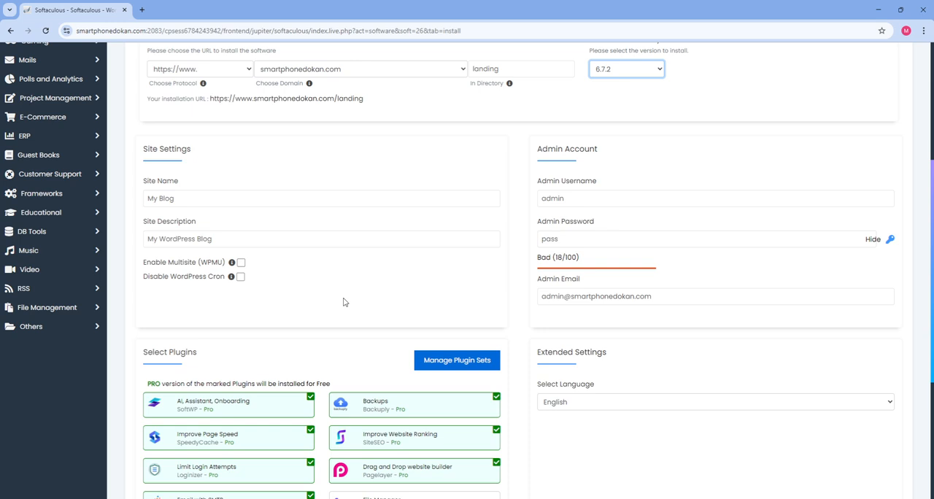
scroll(344, 302, up, 3)
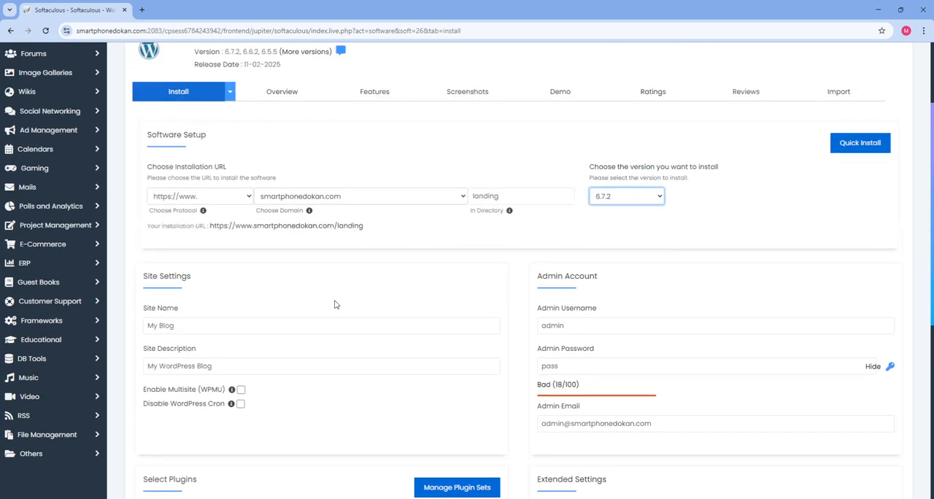
click(187, 345)
key(ctrl+a)
text(L)
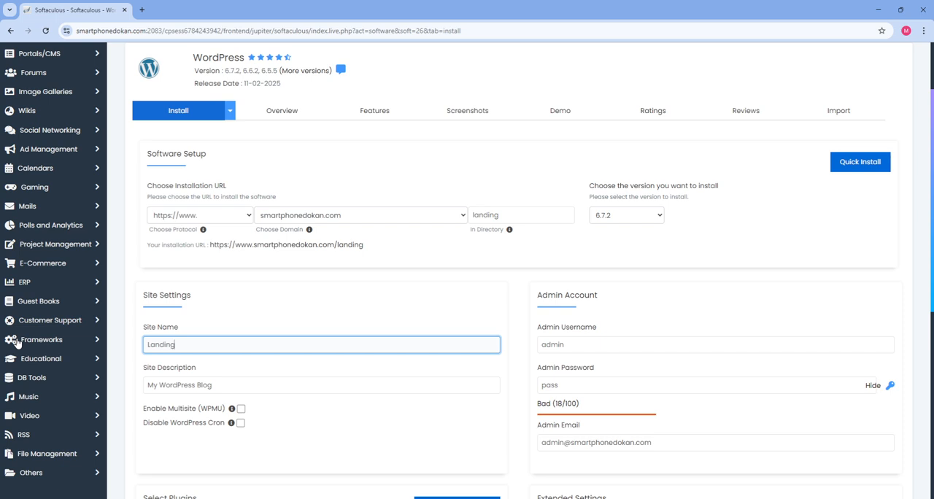
text(anding Page)
Replace the site description with Latest Smartphone Deals
key(Tab)
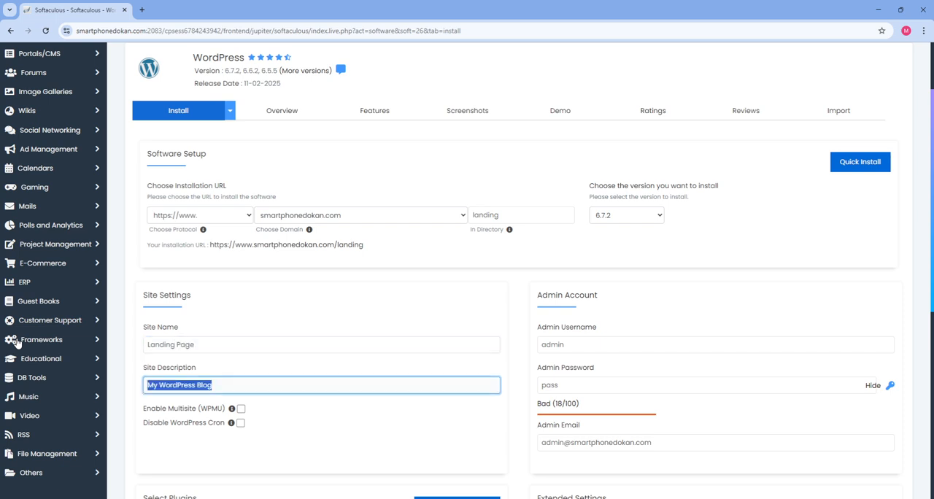
text(Smartphone)
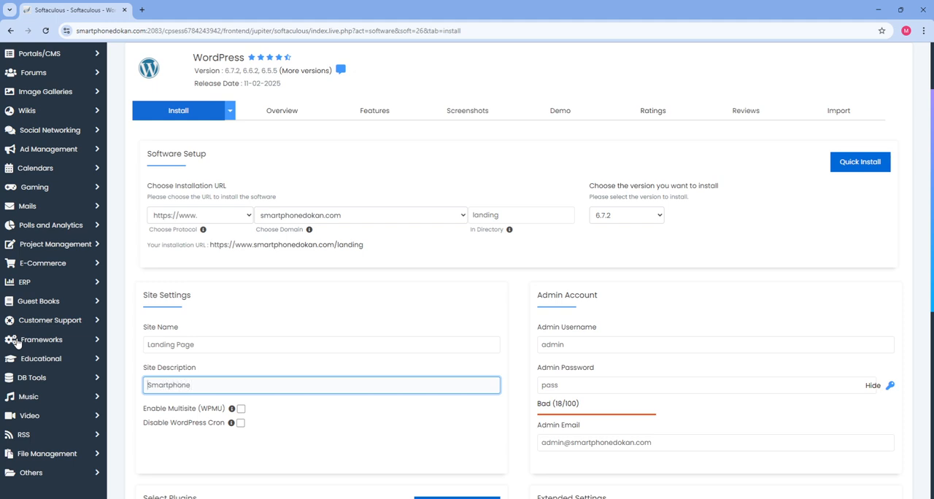
text(Latest)
scroll(445, 361, down, 2)
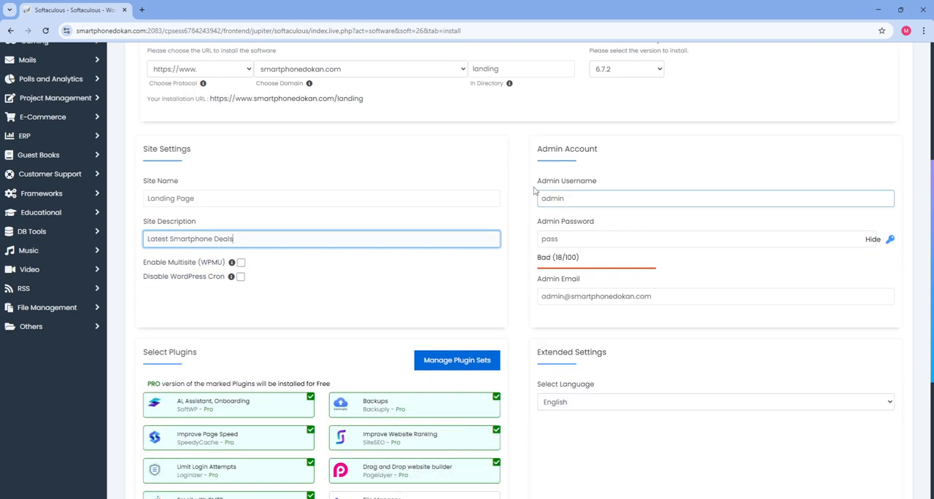
double_click(610, 196)
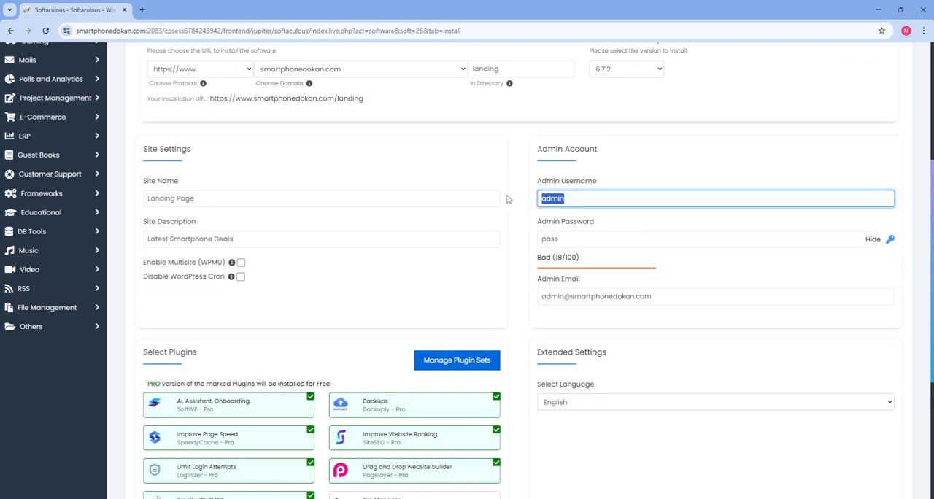
click(674, 186)
drag(583, 199, 460, 198)
click(586, 200)
double_click(587, 199)
Hide the characters of the admin password in the admin account settings
drag(602, 241, 481, 240)
click(877, 243)
click(877, 242)
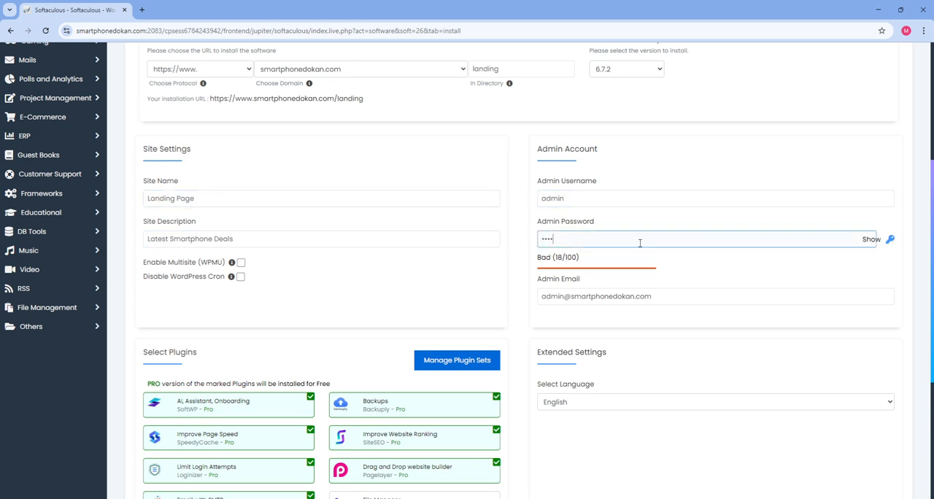
Try out a new password in the admin password field and clear the field again
drag(640, 241, 263, 231)
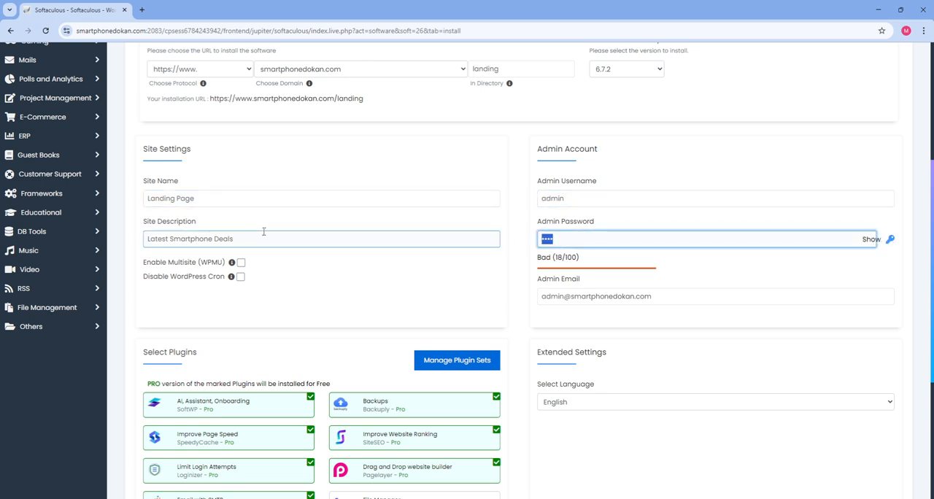
text(••••••••••)
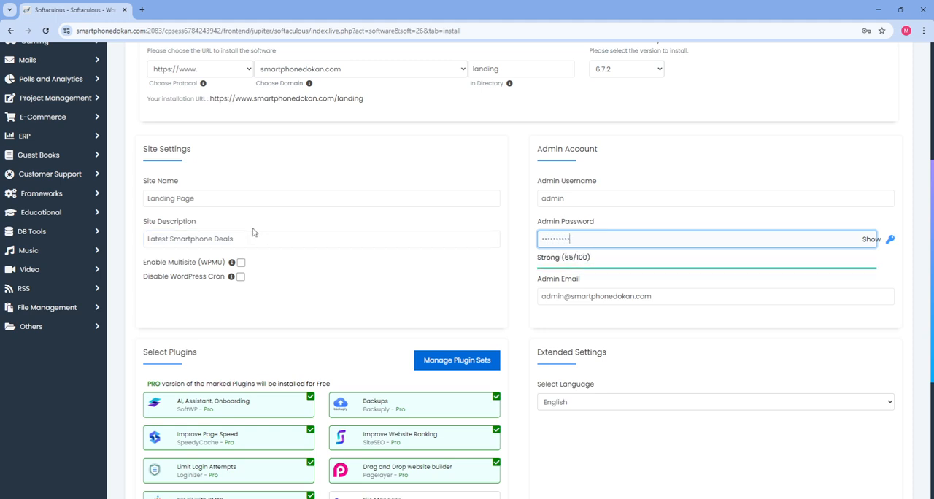
text(•)
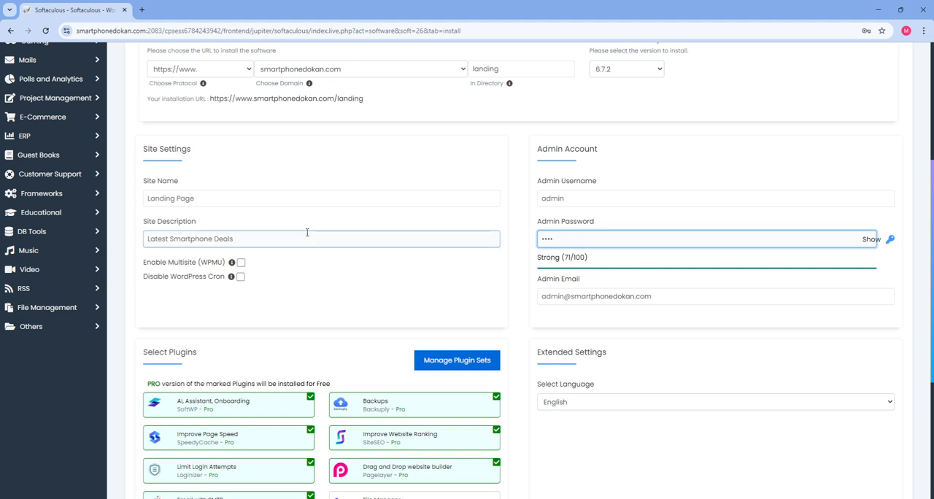
key(BackSpace)
key(BackSpace)
key(BackSpace)
key(BackSpace)
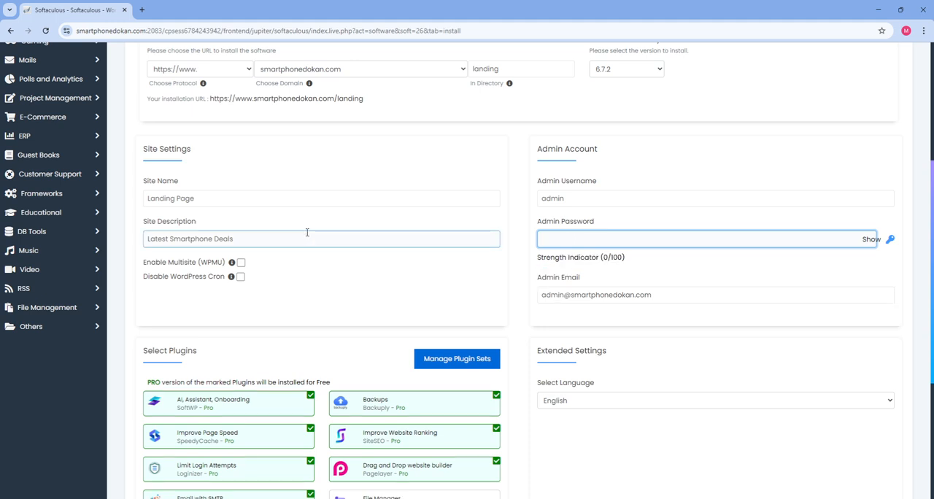
Enter a strong admin password and change the mailbox part of the admin e-mail to the site's info mailbox
text(••••)
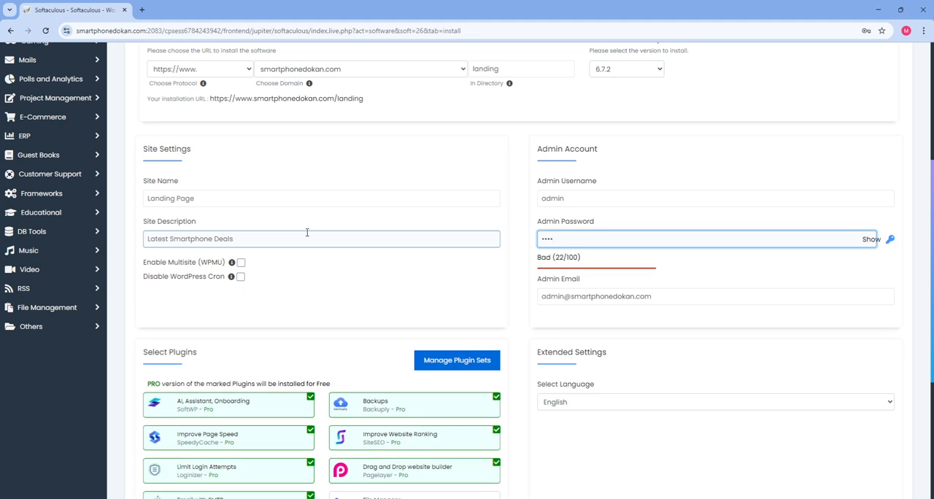
text(•••••)
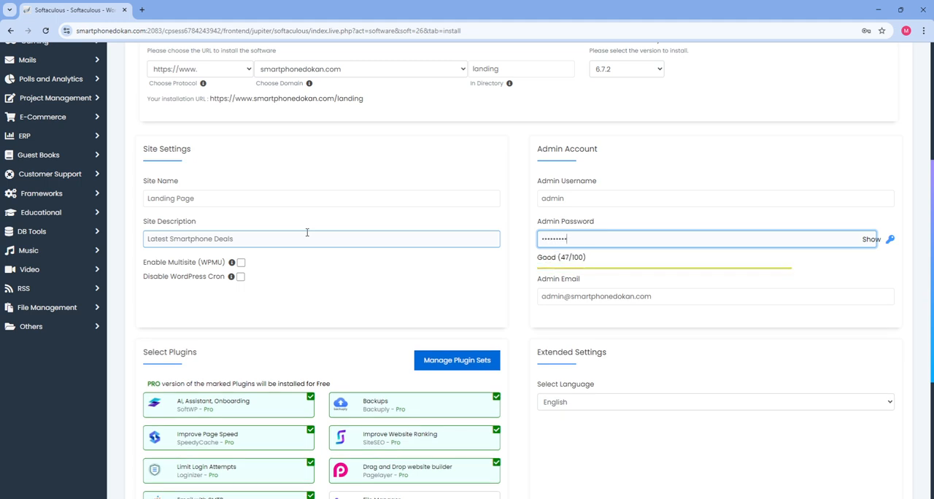
text(•••••••)
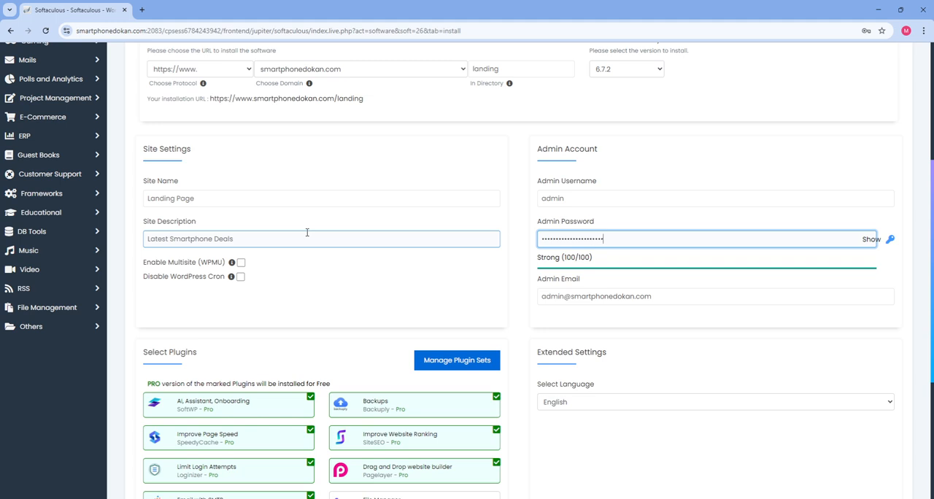
drag(566, 296, 503, 294)
text(info)
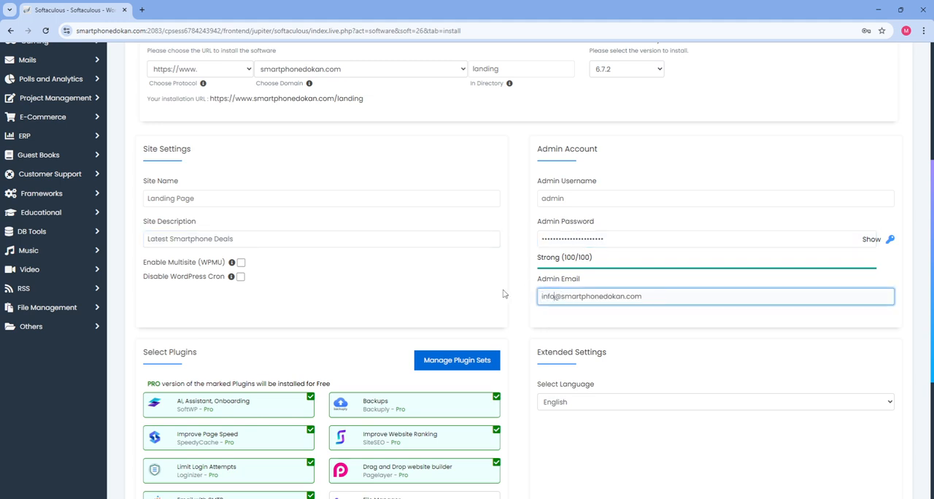
Deselect all seven preselected plugins, from SoftWP and Backuply to Pagelayer and GoSMTP, so none is installed with WordPress
scroll(438, 306, down, 2)
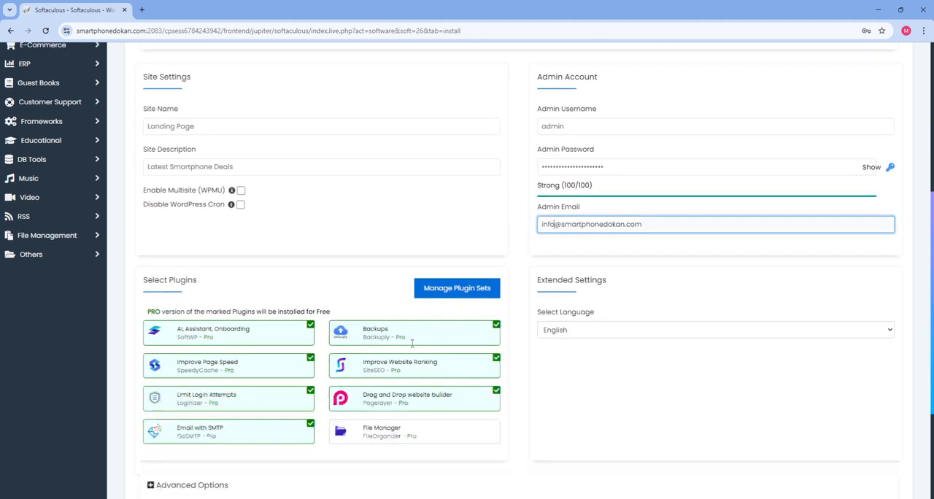
scroll(457, 270, down, 1)
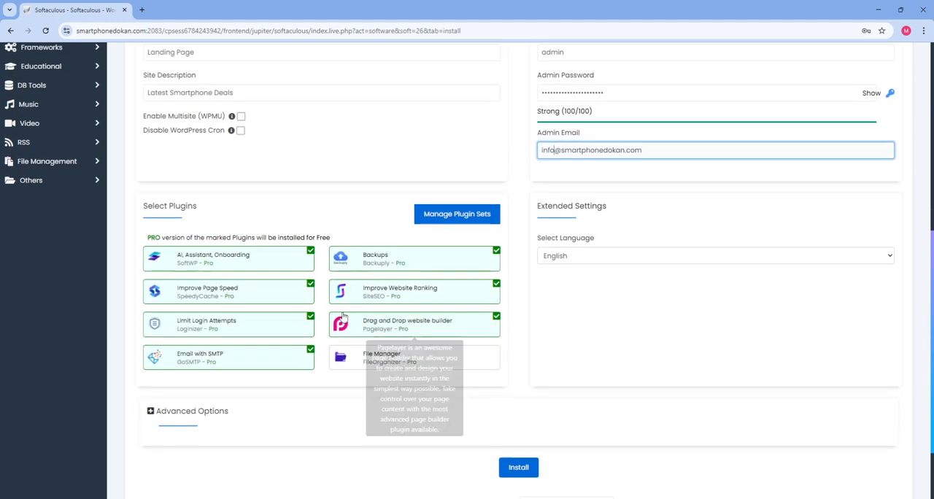
click(496, 251)
click(496, 284)
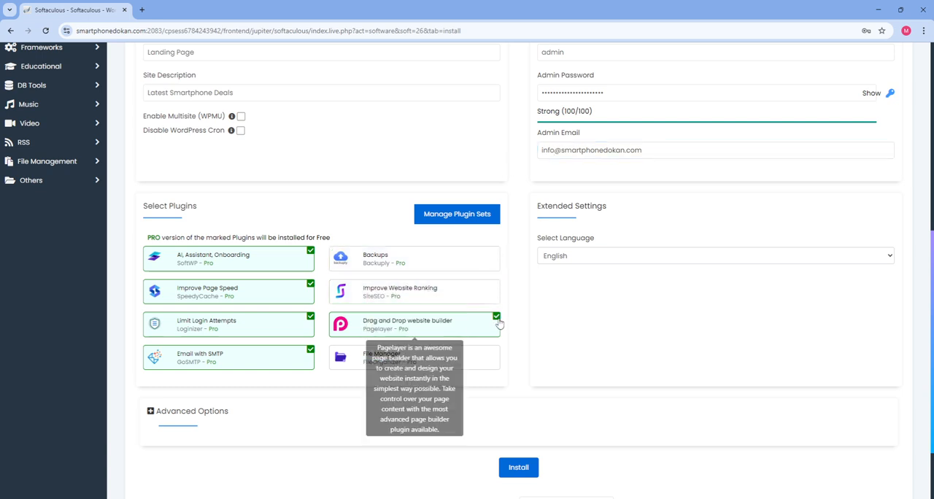
click(496, 317)
click(310, 354)
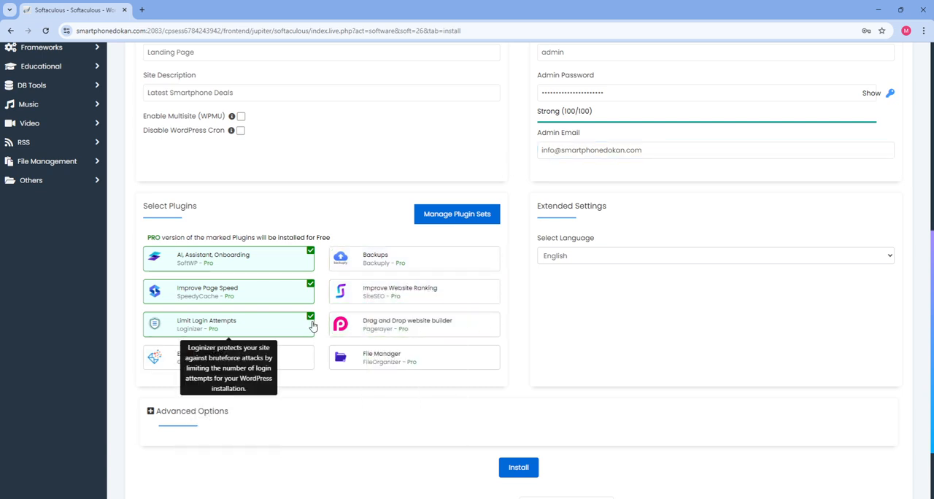
click(310, 317)
click(310, 284)
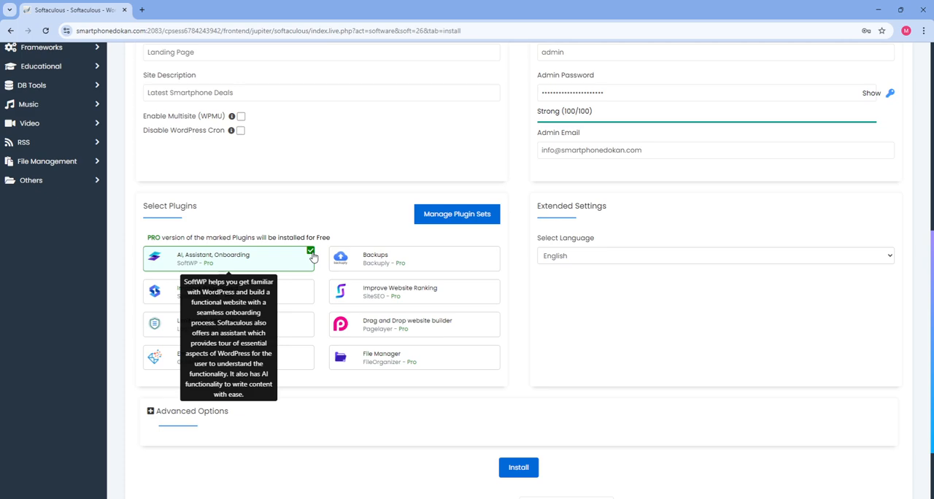
click(310, 251)
Expand the advanced installation options and change the database name after the fixed smartph1_ prefix to landing
scroll(214, 330, down, 2)
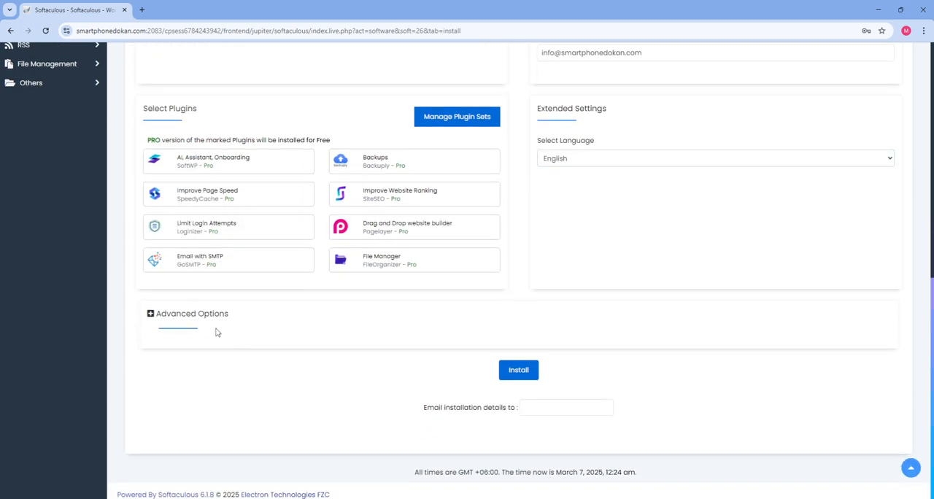
scroll(211, 321, up, 4)
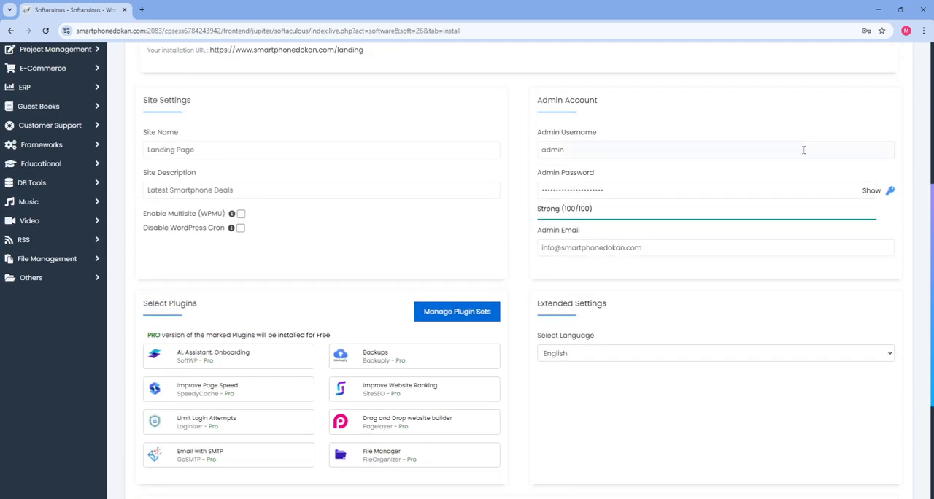
scroll(628, 203, up, 1)
scroll(494, 235, down, 5)
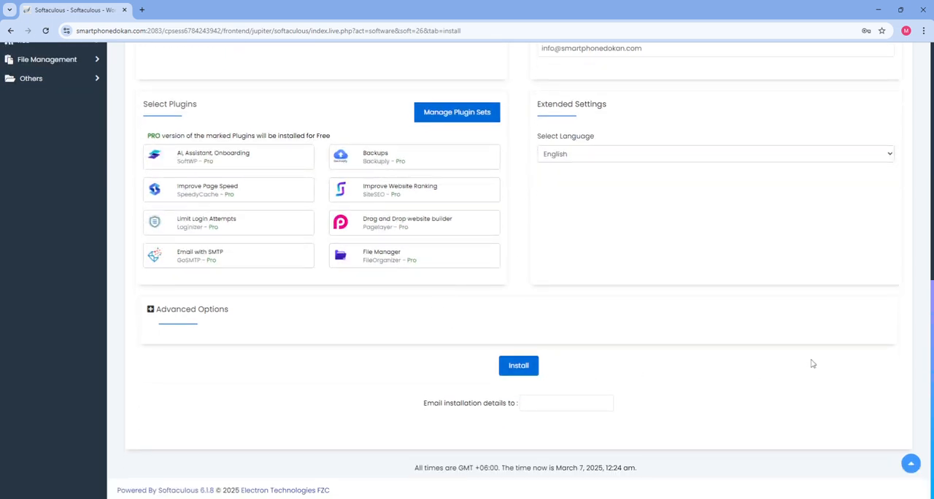
click(202, 313)
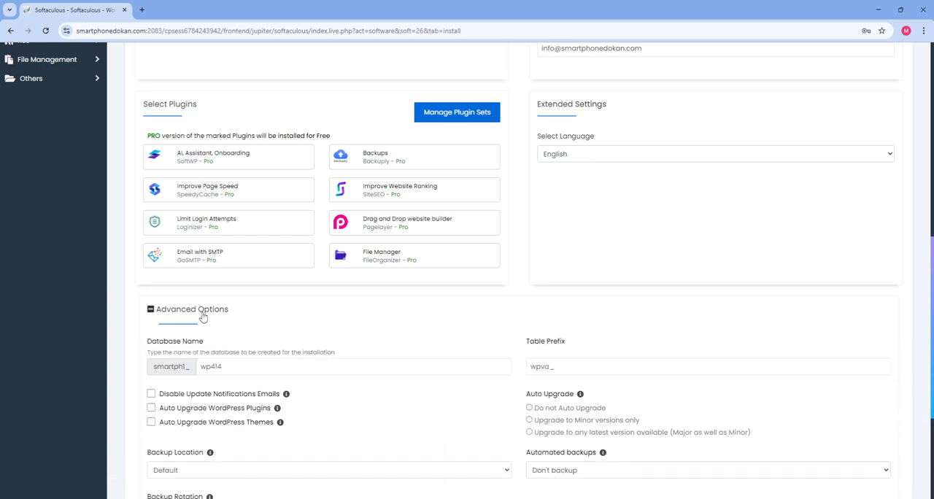
scroll(217, 333, down, 1)
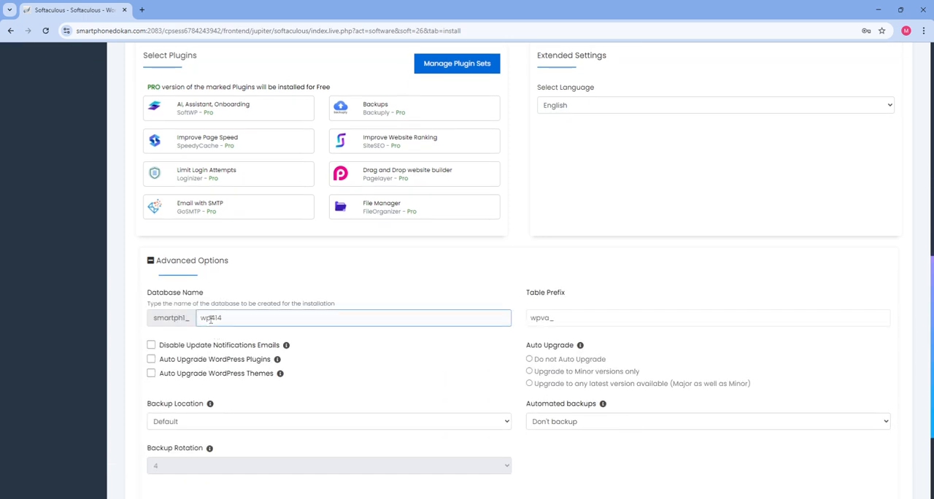
drag(202, 318, 311, 321)
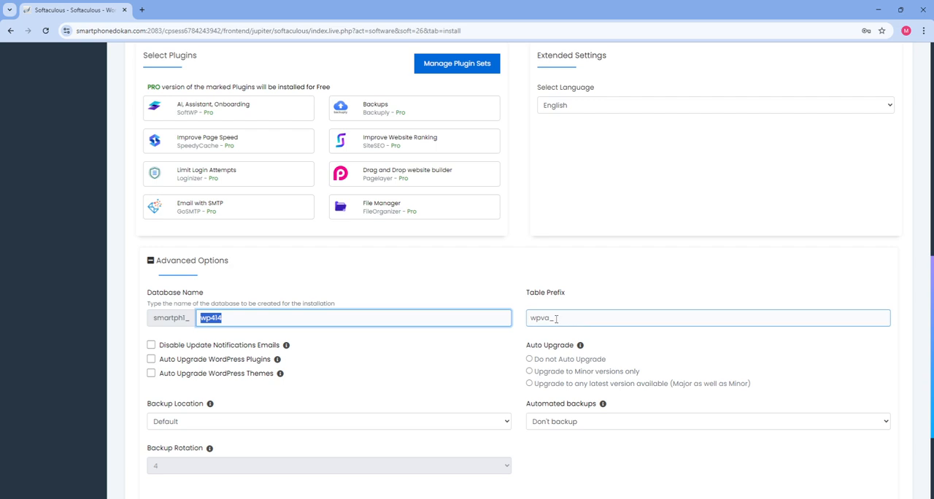
scroll(562, 317, down, 2)
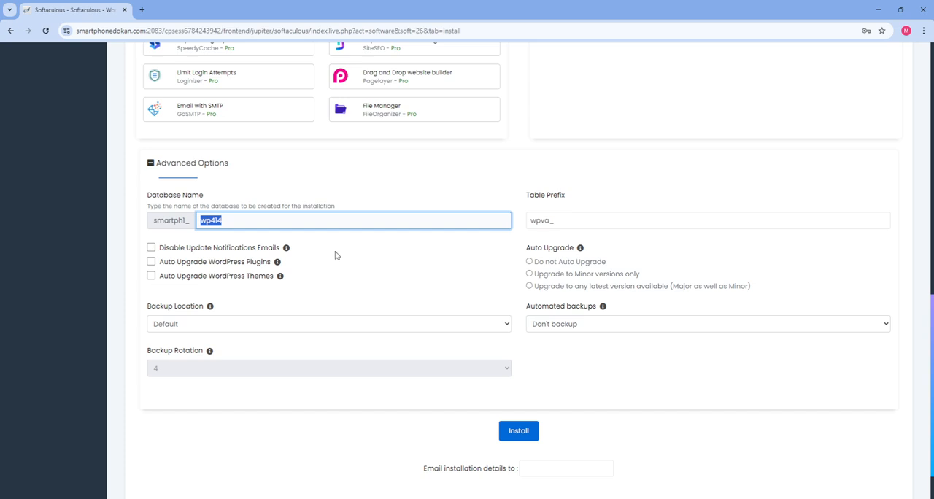
click(222, 220)
drag(223, 220, 132, 223)
text(lo)
click(458, 287)
Review the advanced options and start the WordPress installation with the configured settings
scroll(452, 332, down, 2)
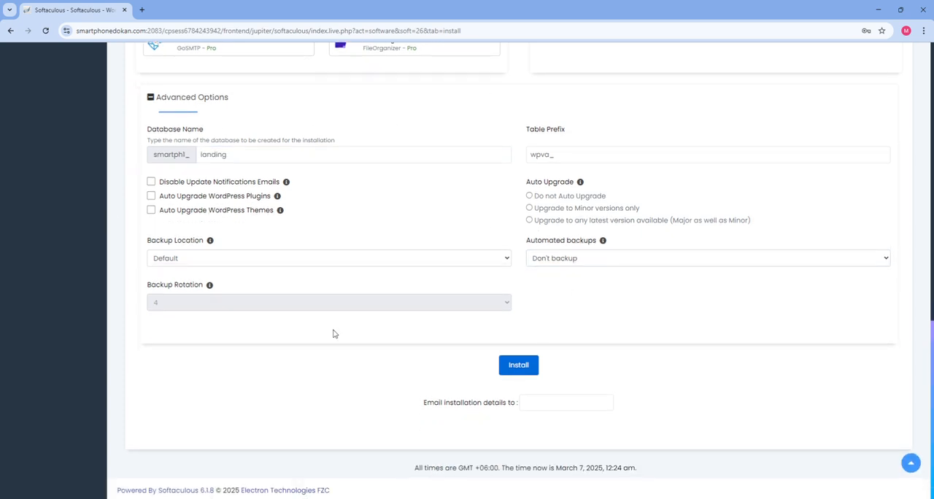
scroll(334, 333, up, 3)
scroll(411, 319, down, 2)
click(211, 251)
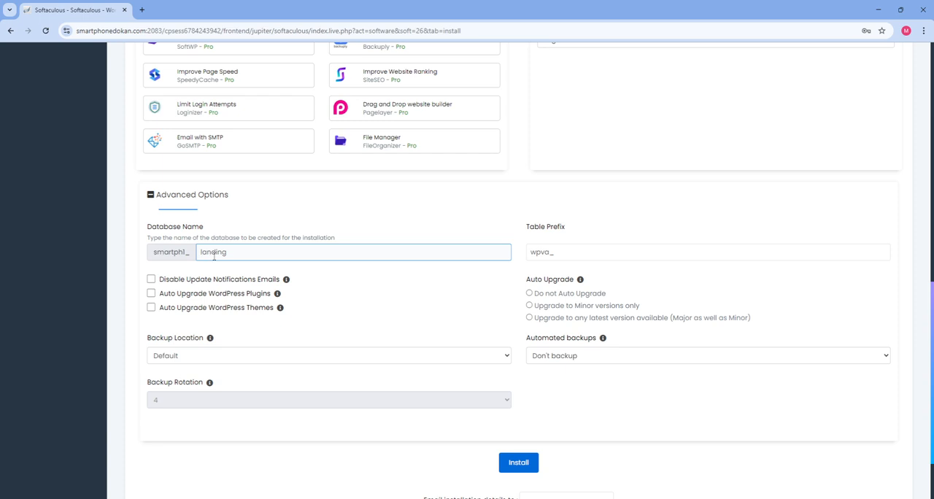
click(459, 283)
scroll(477, 292, down, 2)
scroll(511, 255, up, 2)
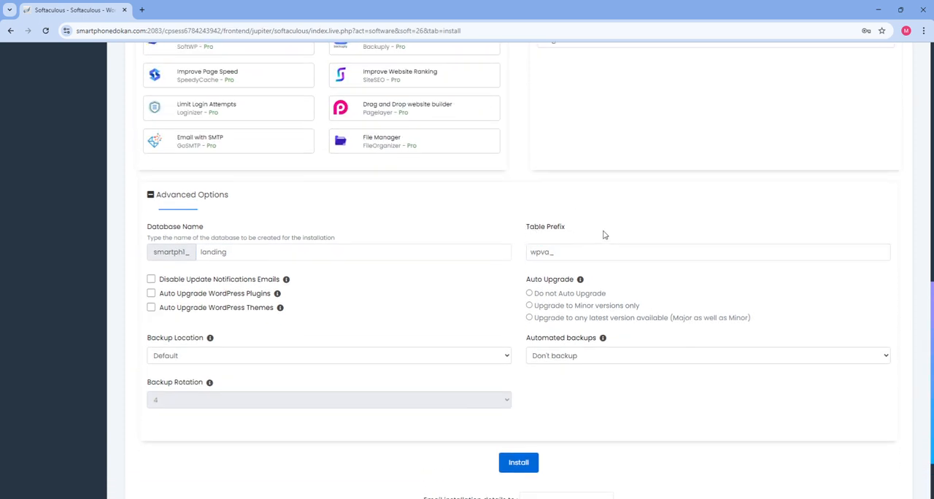
scroll(555, 321, down, 2)
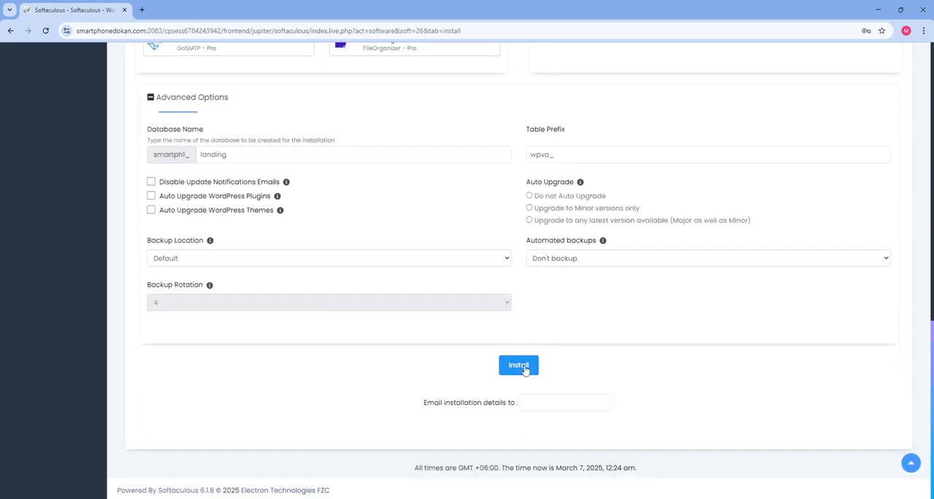
scroll(511, 357, up, 3)
scroll(457, 334, down, 2)
click(525, 370)
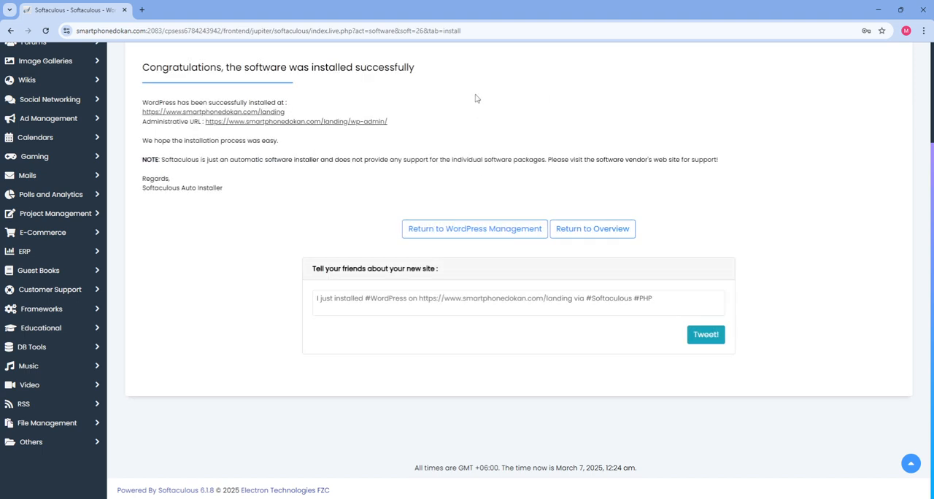
Open the newly installed landing site, return to the installation summary, and open the site's WordPress admin address
click(267, 118)
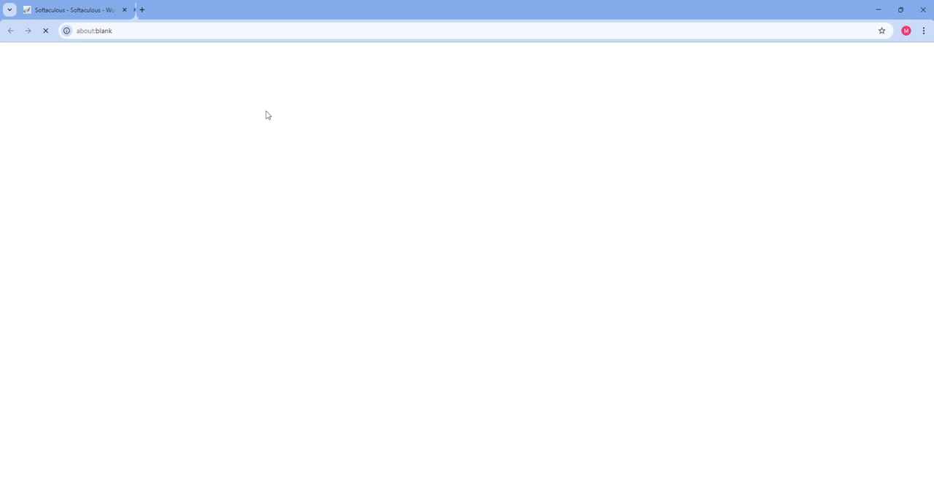
click(98, 10)
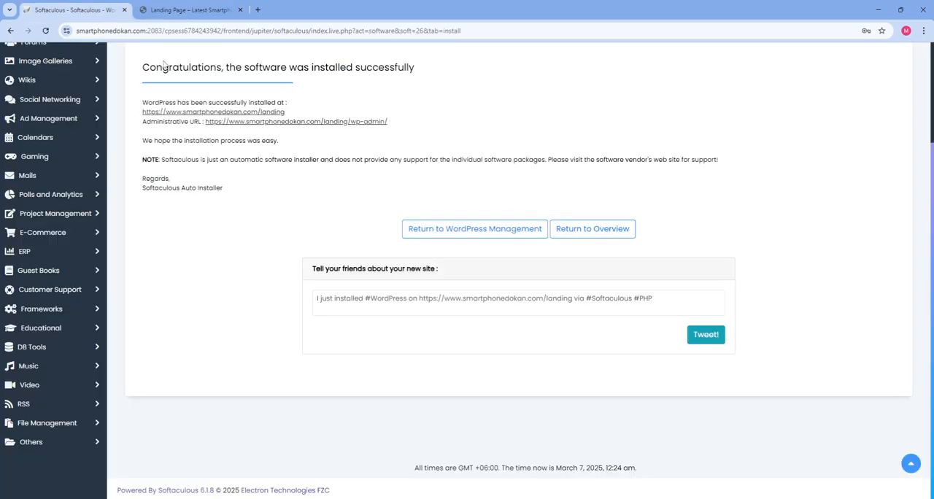
click(325, 123)
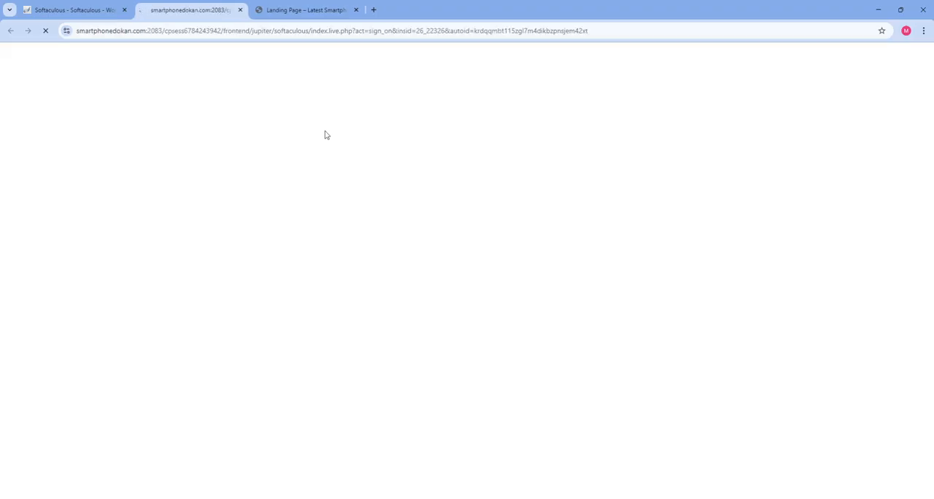